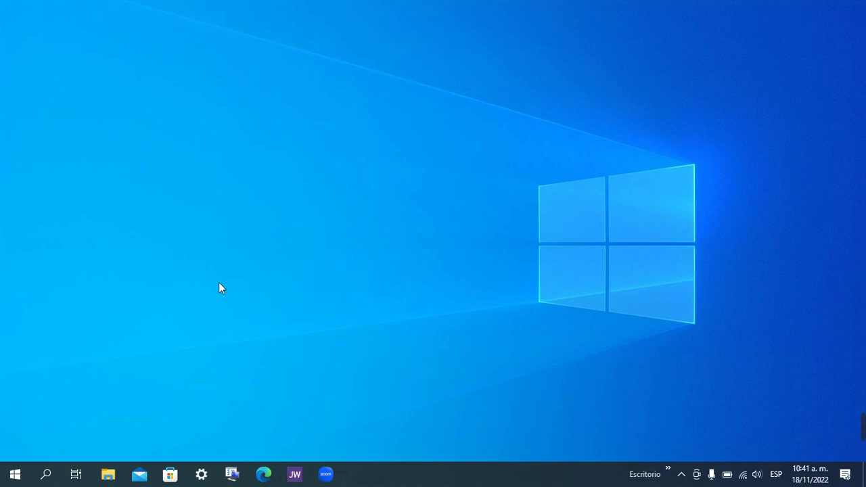
Open the temporary files folder by running the %temp% command from the Run dialog.
right_click(10, 476)
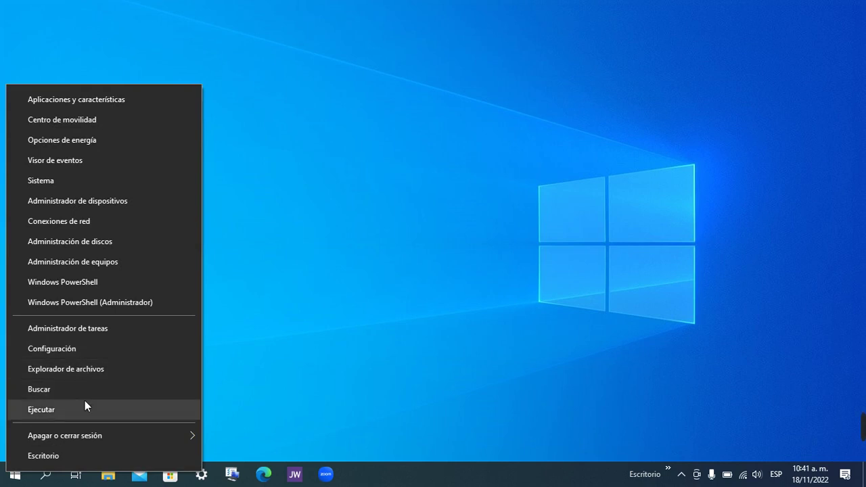
left_click(43, 411)
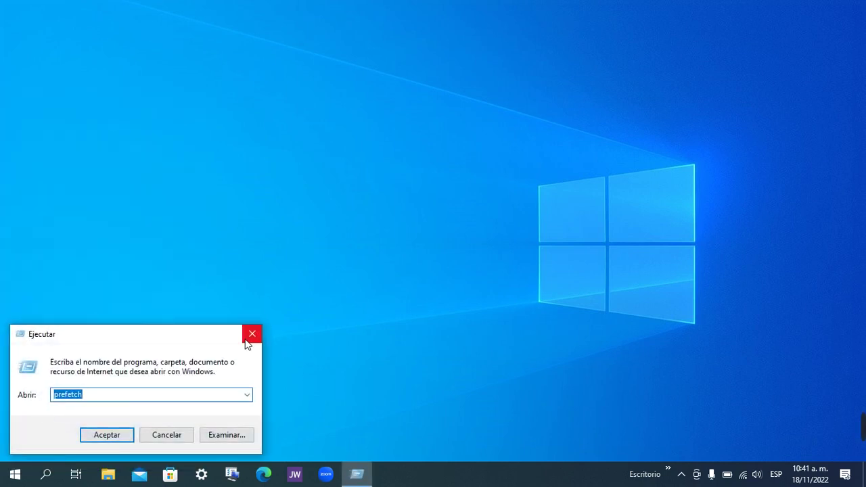
left_click(137, 404)
left_click_drag(104, 403, 2, 400)
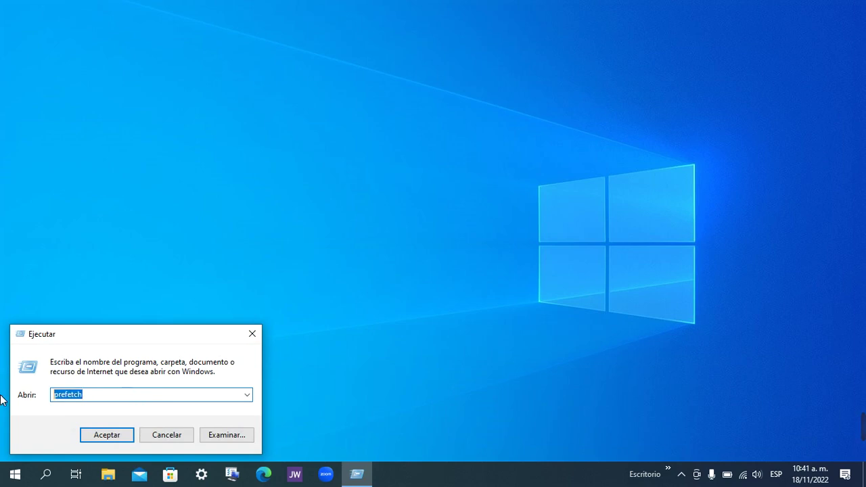
key("BackSpace")
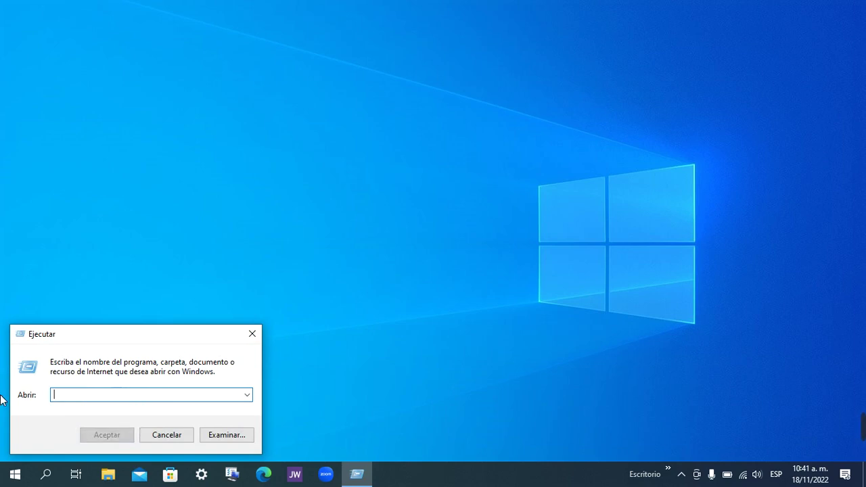
type("%tem")
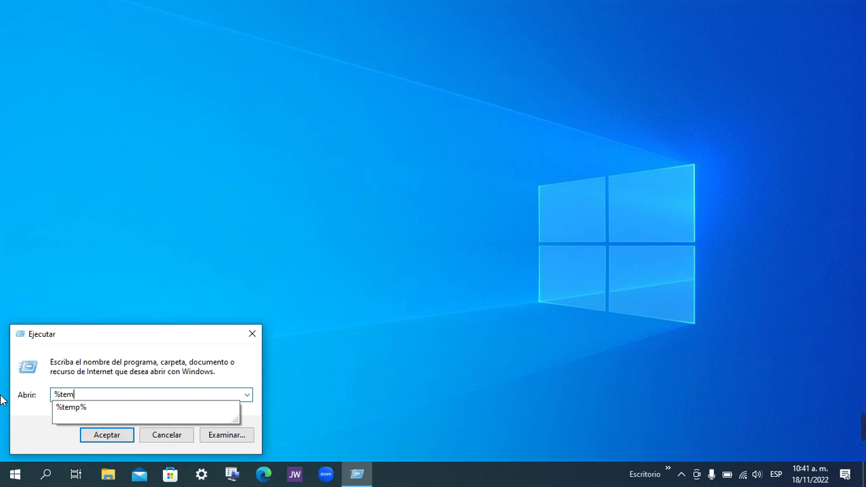
type("p%")
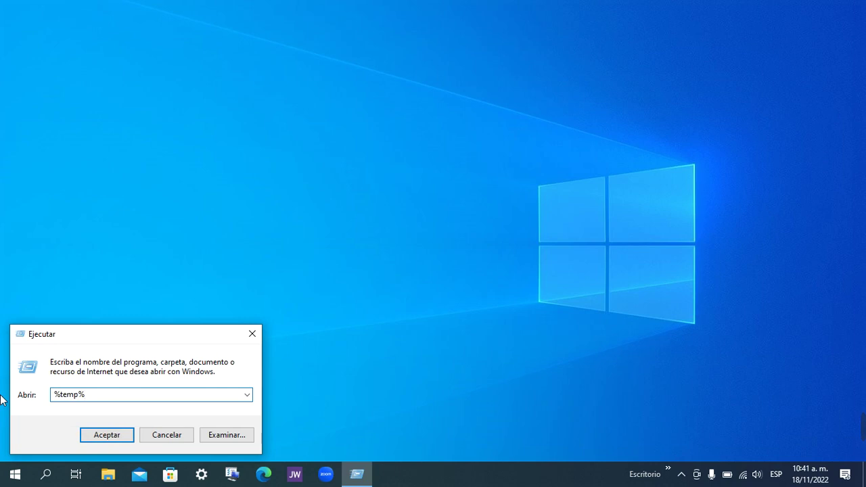
key("Return")
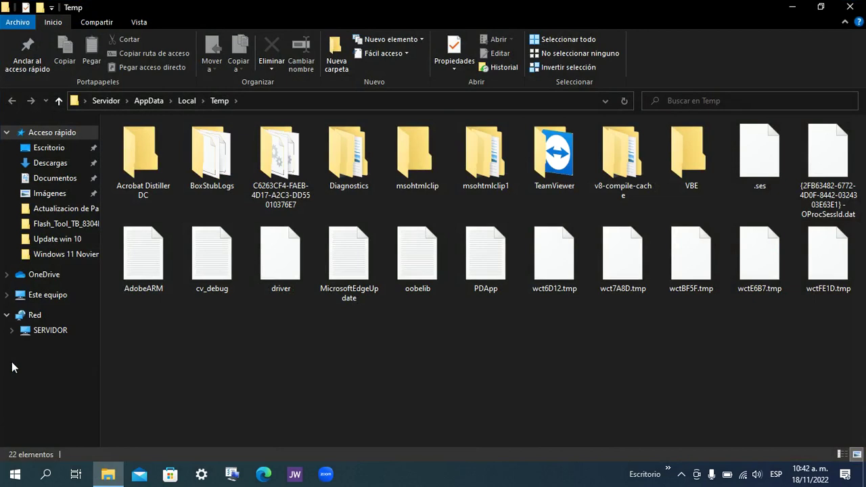
Select every file and folder in the Temp folder and delete them permanently.
left_click(161, 193)
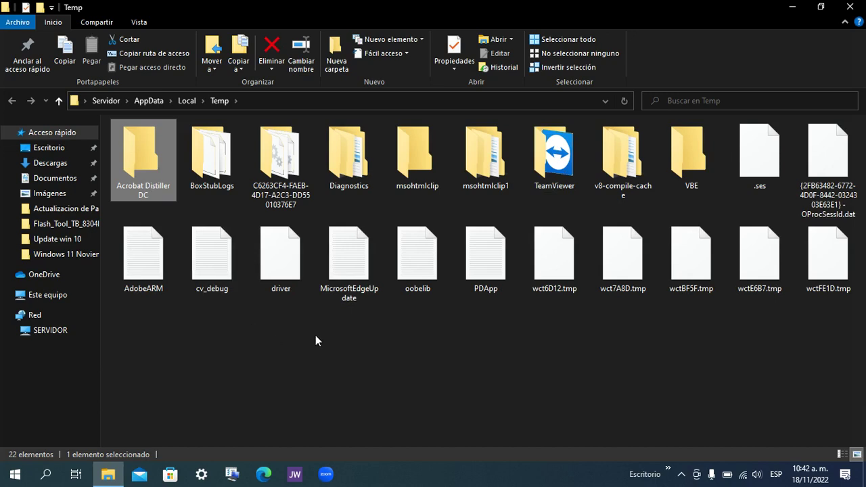
key("ctrl+a")
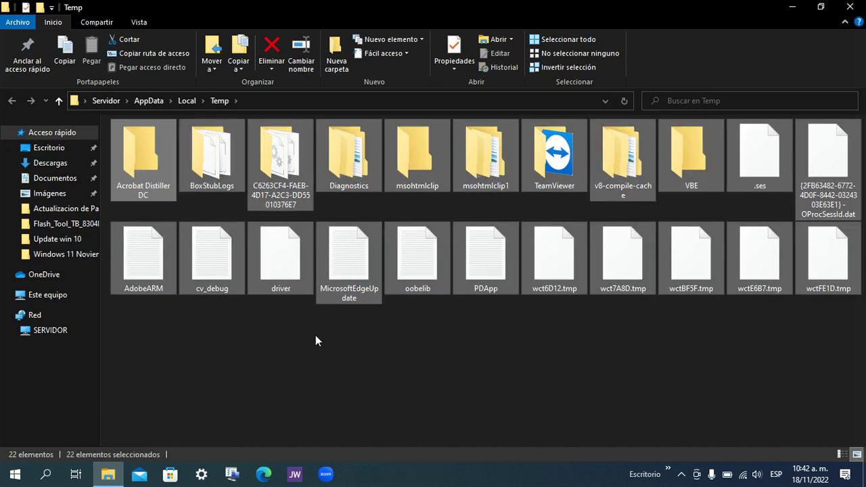
left_click(843, 313)
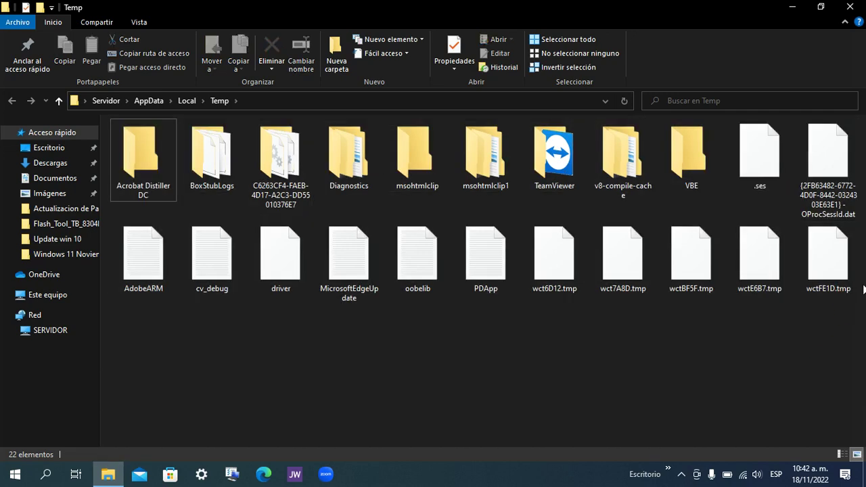
left_click_drag(864, 290, 88, 8)
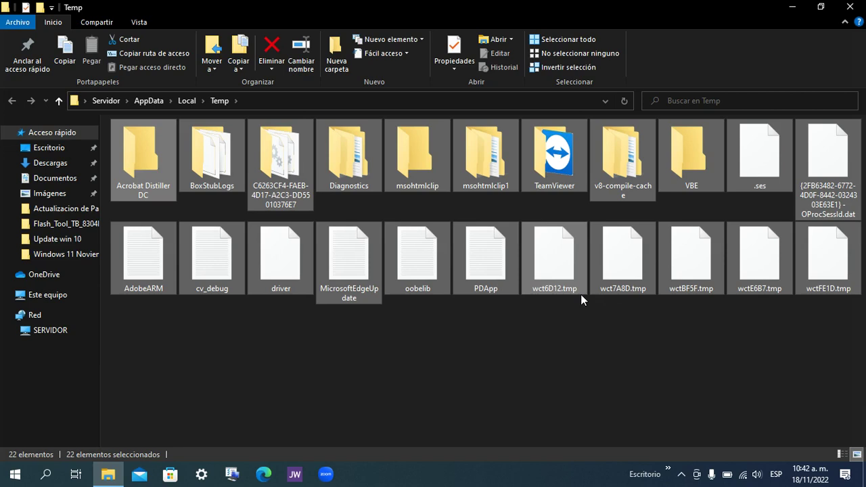
key("shift+Delete")
key("Return")
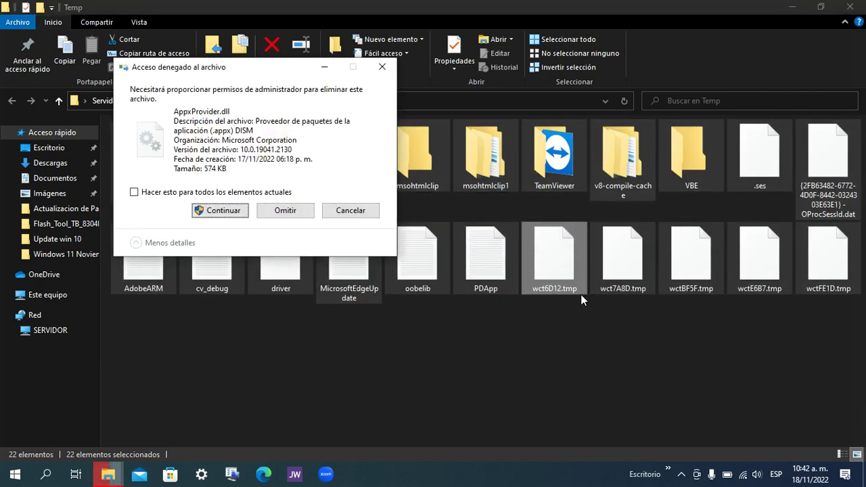
Skip the files that need administrator permission, applying the choice to all current items, and clear the selection.
left_click(134, 192)
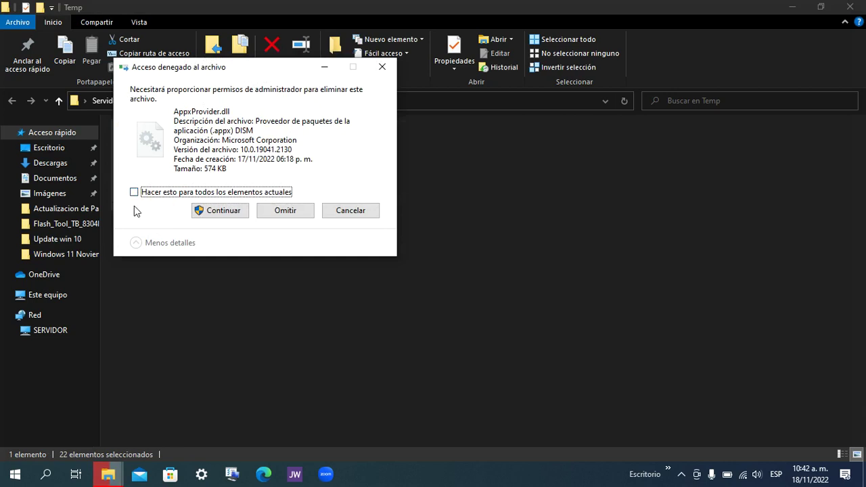
left_click(135, 193)
left_click(285, 210)
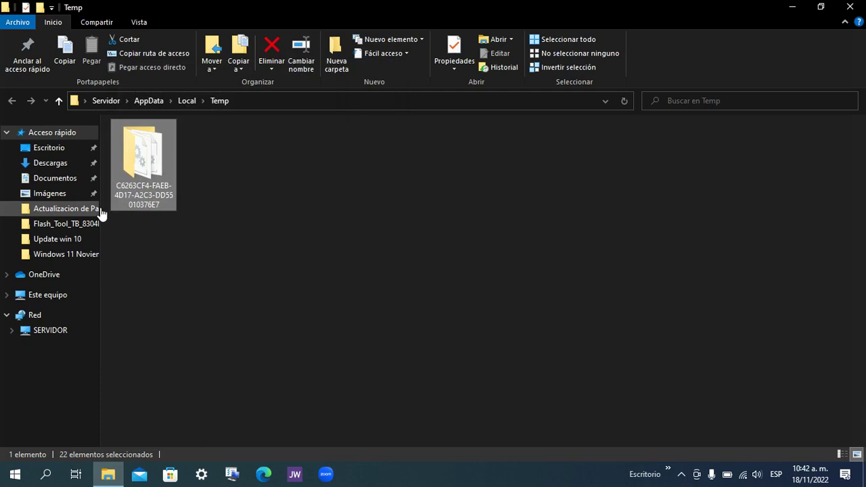
left_click(326, 279)
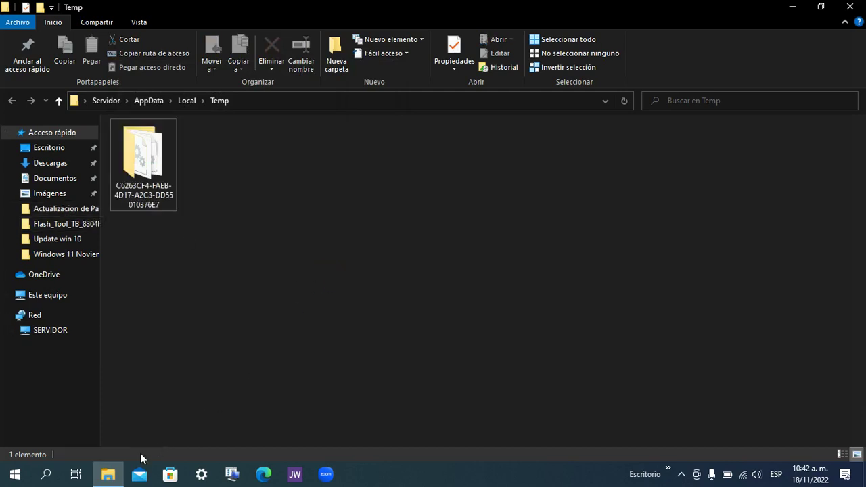
Search for the Control Panel, open it and go to the Sistema y seguridad category.
left_click(46, 475)
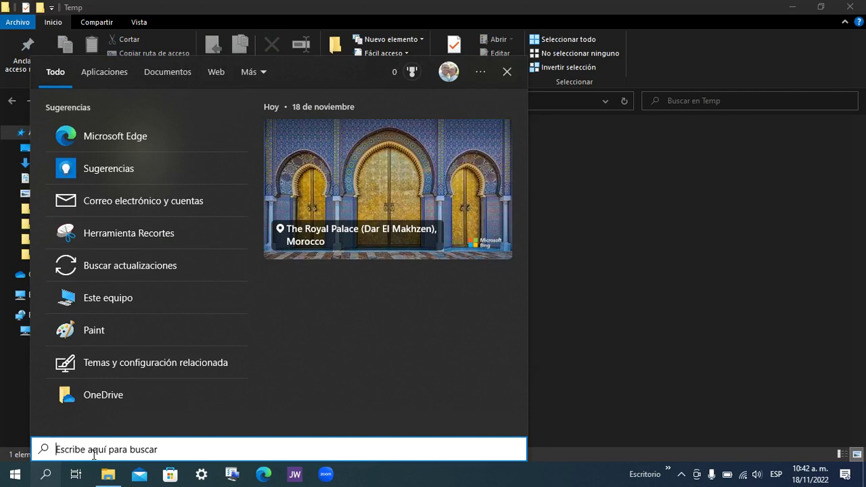
type("panel")
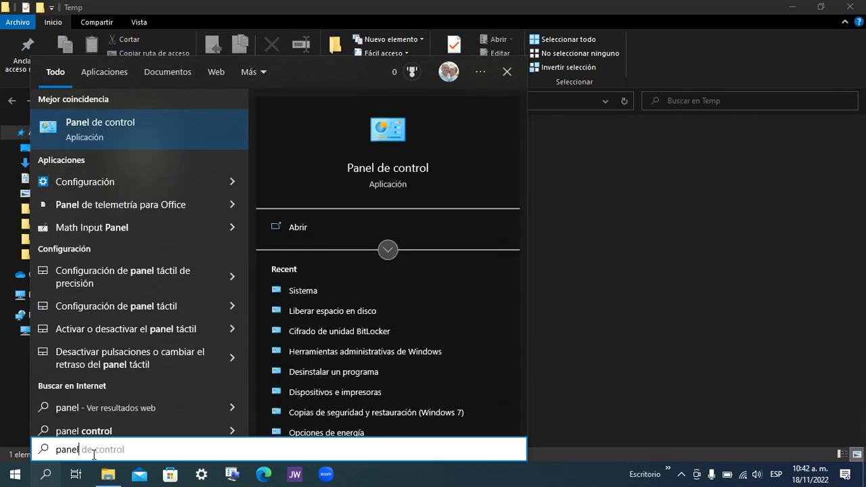
left_click(137, 132)
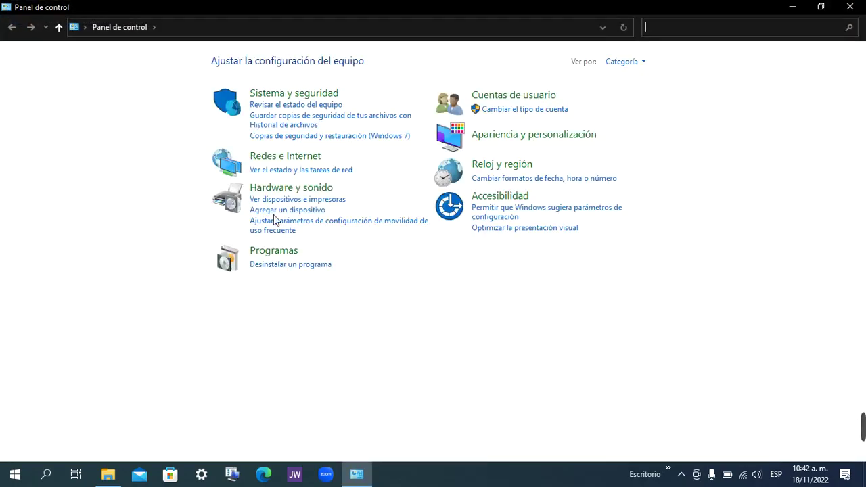
left_click(308, 94)
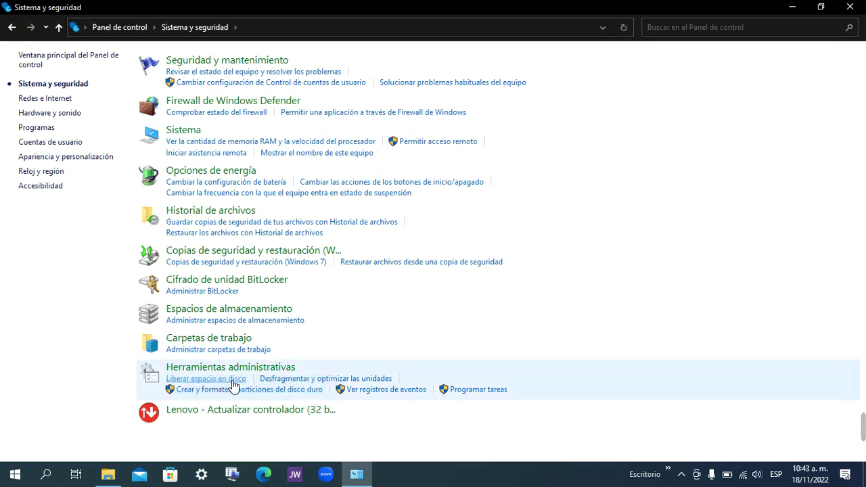
Run Disk Cleanup on the Windows 10 Pro x64 (C:) drive and confirm deleting the checked file categories.
left_click(230, 381)
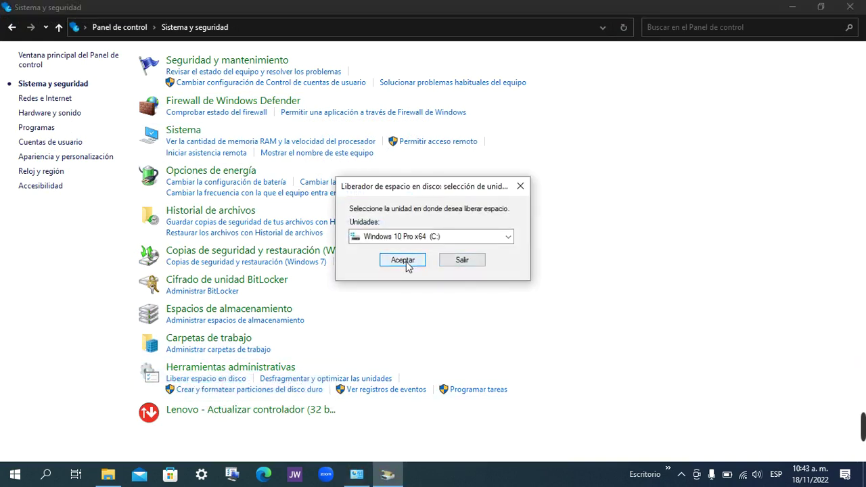
left_click(404, 261)
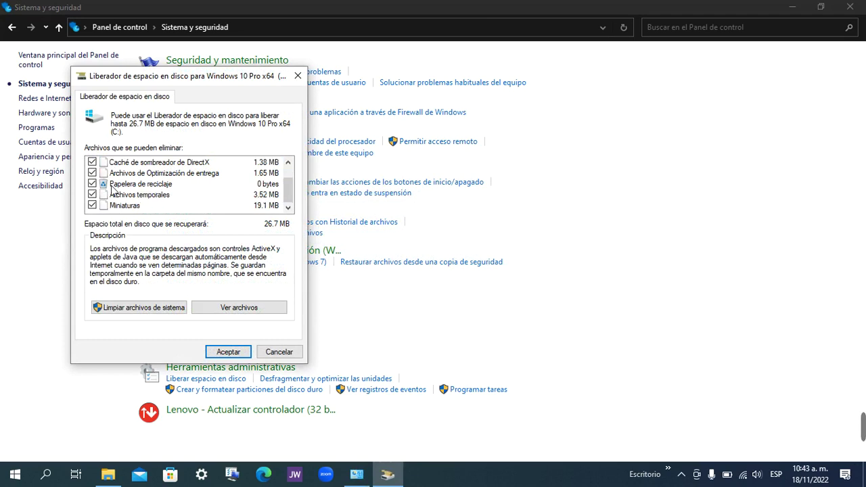
scroll(115, 191, "down", 1)
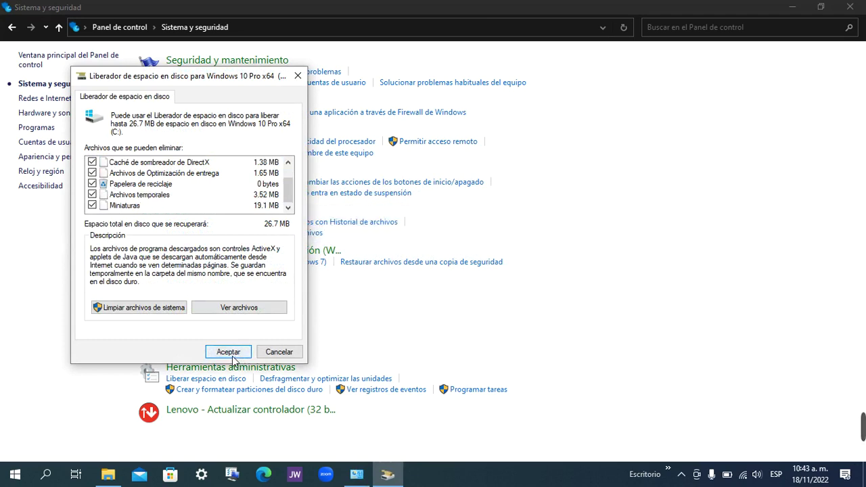
scroll(115, 206, "up", 1)
scroll(115, 207, "down", 1)
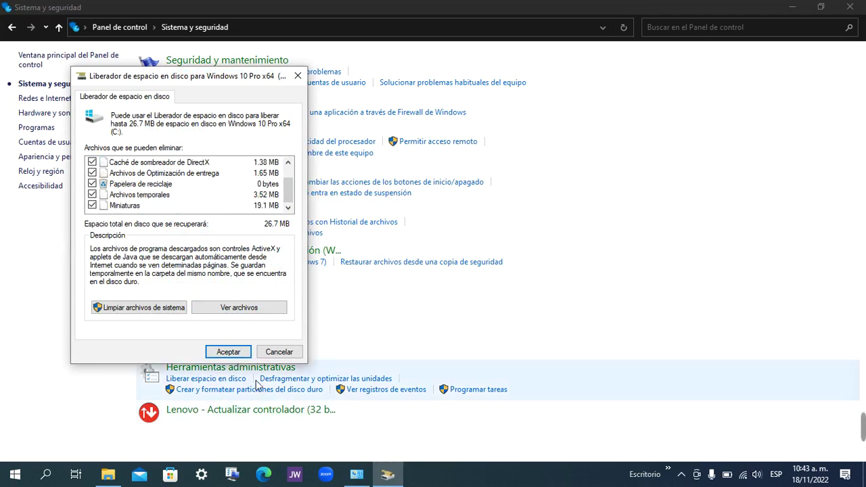
left_click(236, 353)
left_click(421, 248)
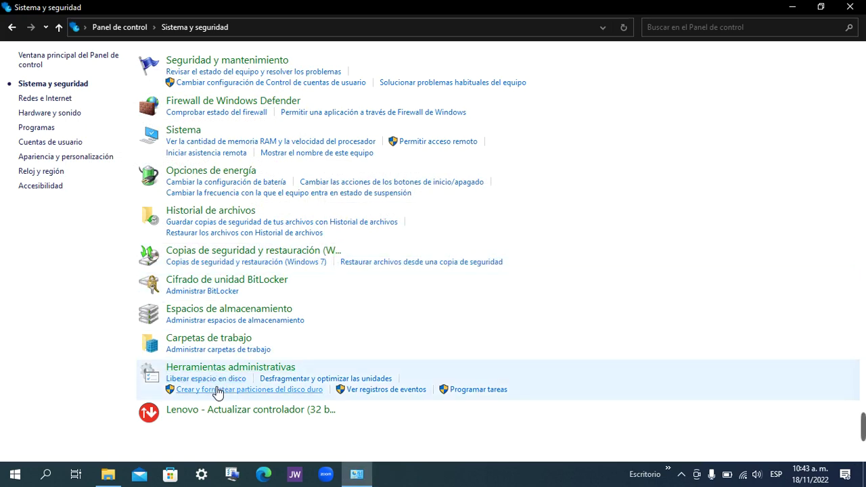
Start Disk Cleanup again for drive C: and rescan the drive with system files included.
left_click(212, 392)
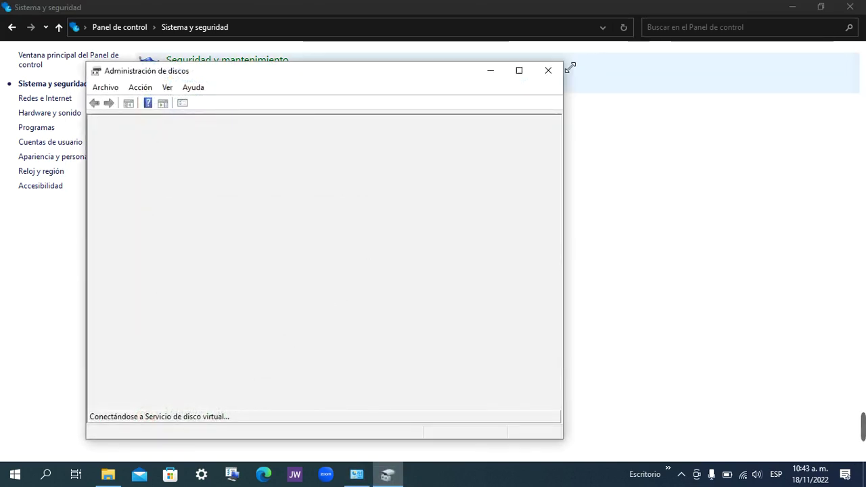
left_click(551, 78)
left_click(207, 380)
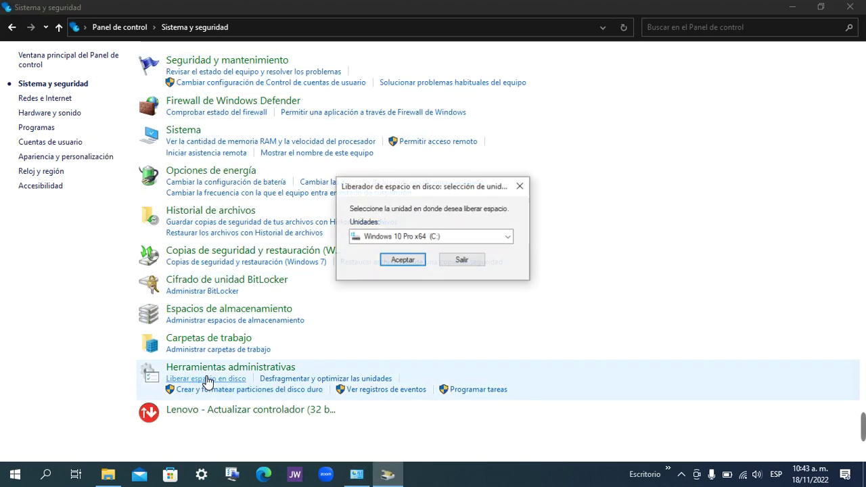
left_click(408, 263)
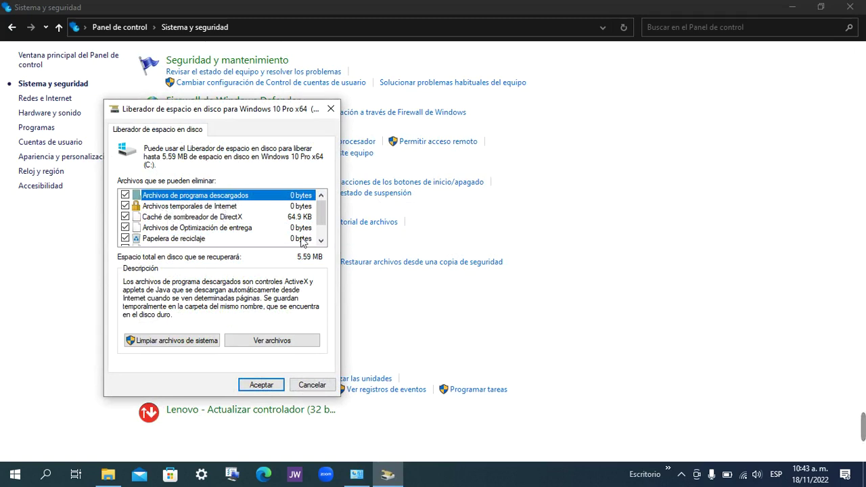
scroll(241, 232, "down", 1)
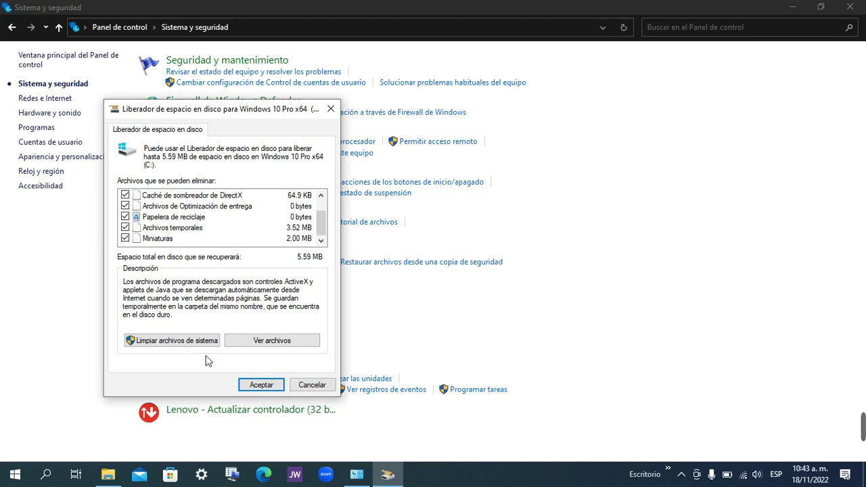
left_click(161, 343)
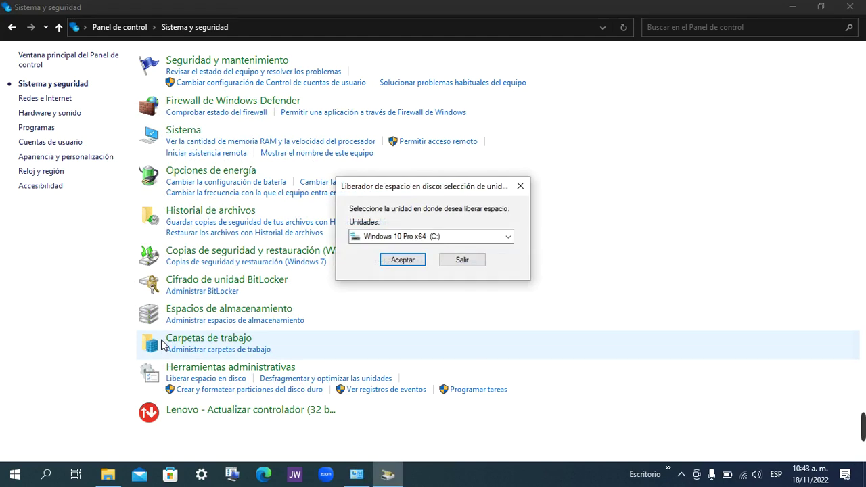
left_click(405, 260)
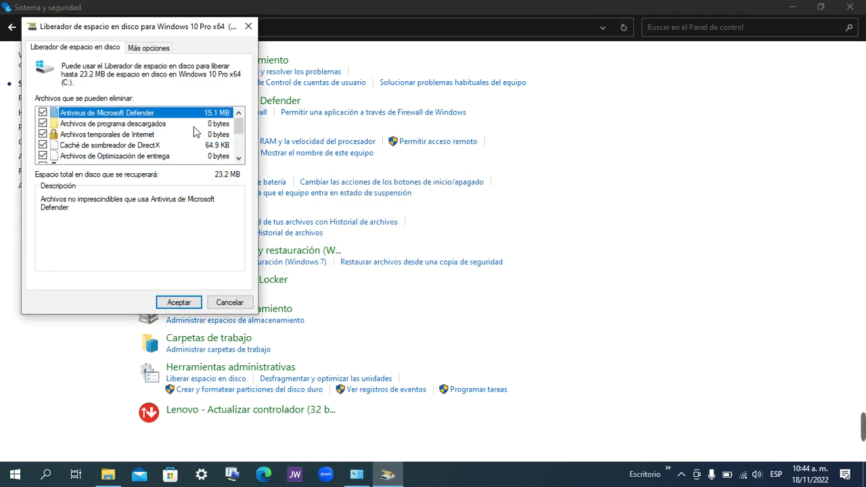
Include the temporary Windows installation files in the system cleanup of drive C: and confirm the deletion.
scroll(116, 147, "down", 2)
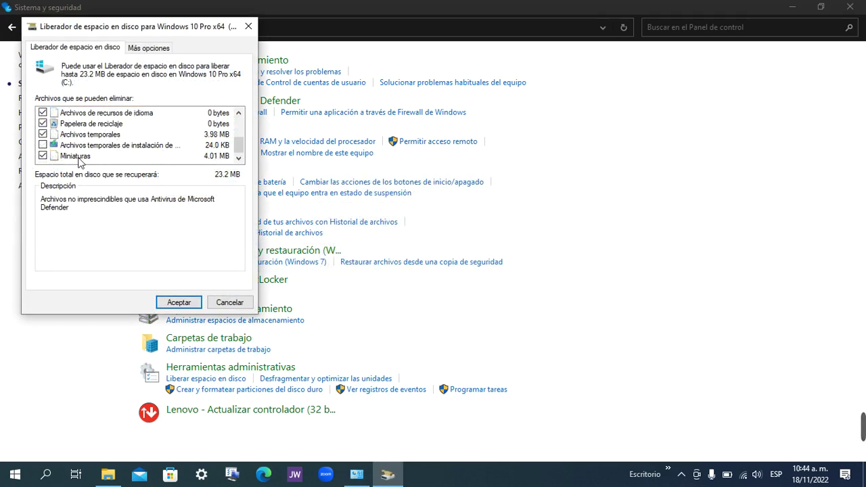
left_click(43, 144)
scroll(57, 147, "up", 2)
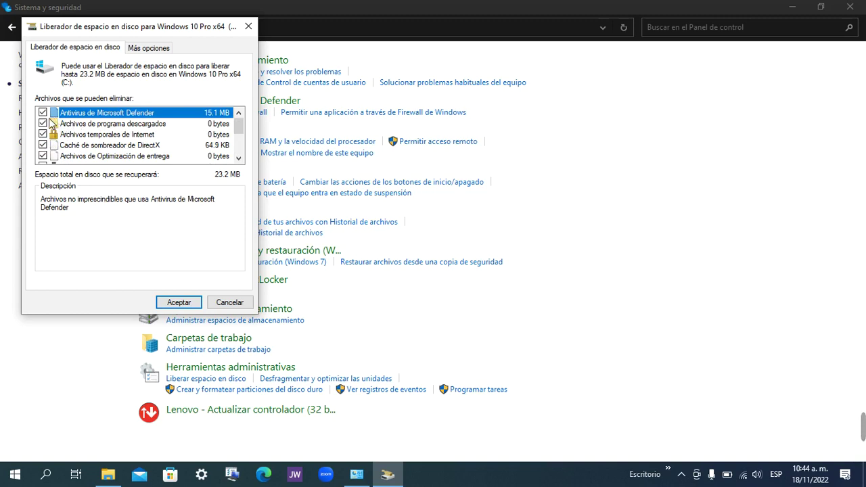
scroll(65, 145, "down", 2)
left_click(181, 305)
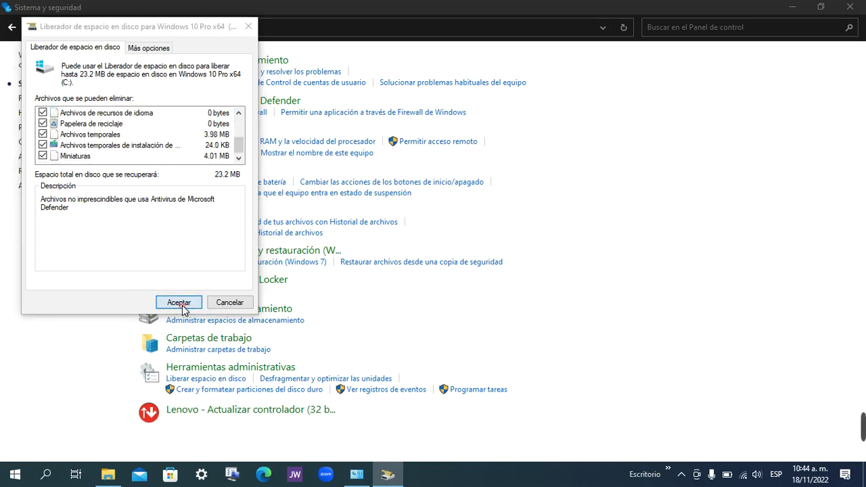
left_click(455, 244)
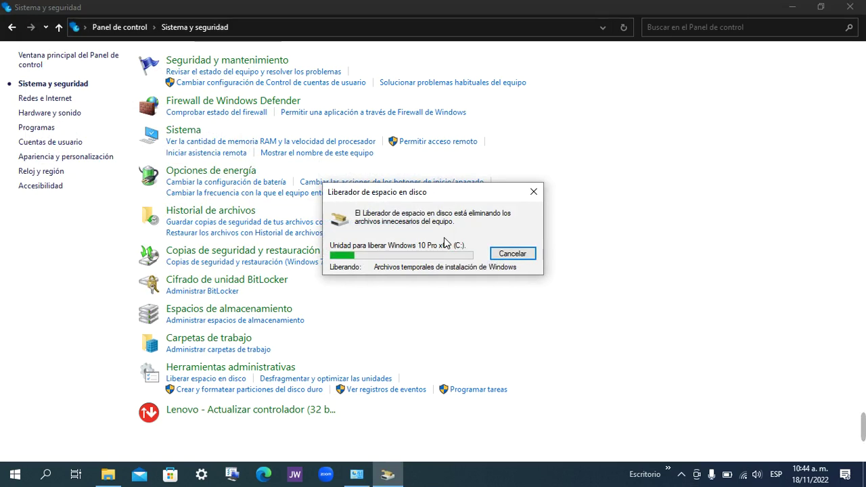
mouse_move(645, 425)
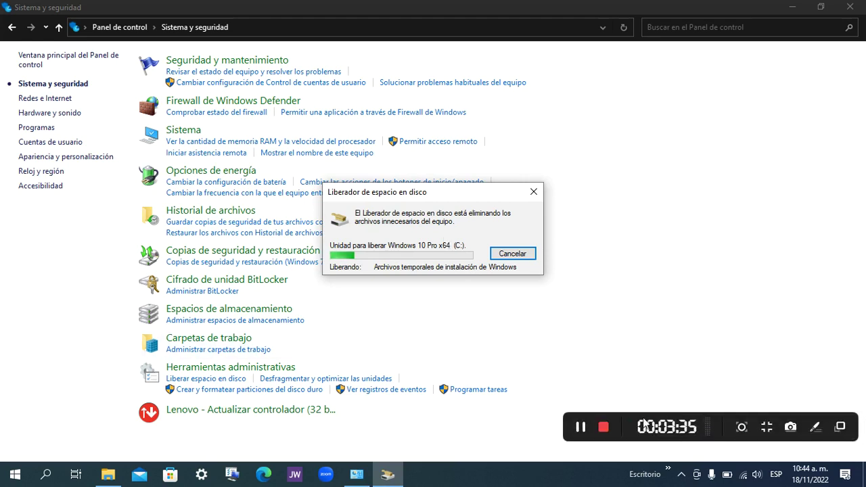